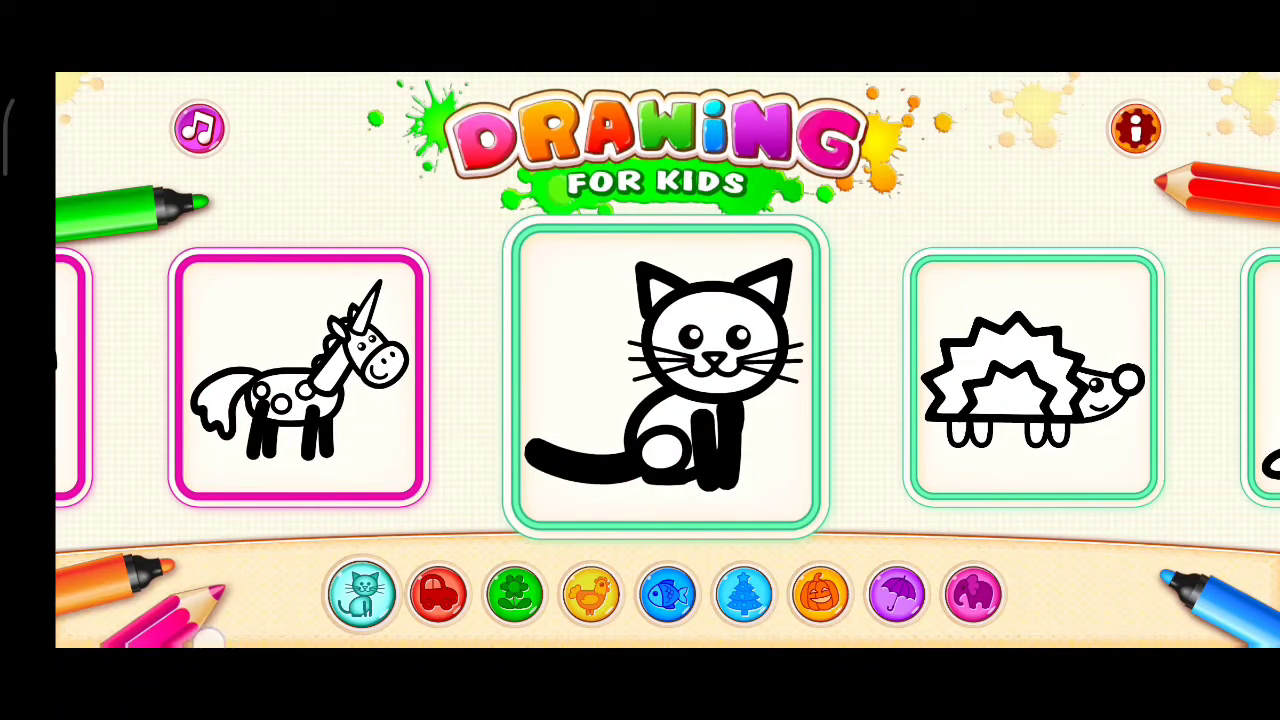
- Lower the media volume and bring the cat picture back to the centre of the gallery
key("XF86AudioLowerVolume")
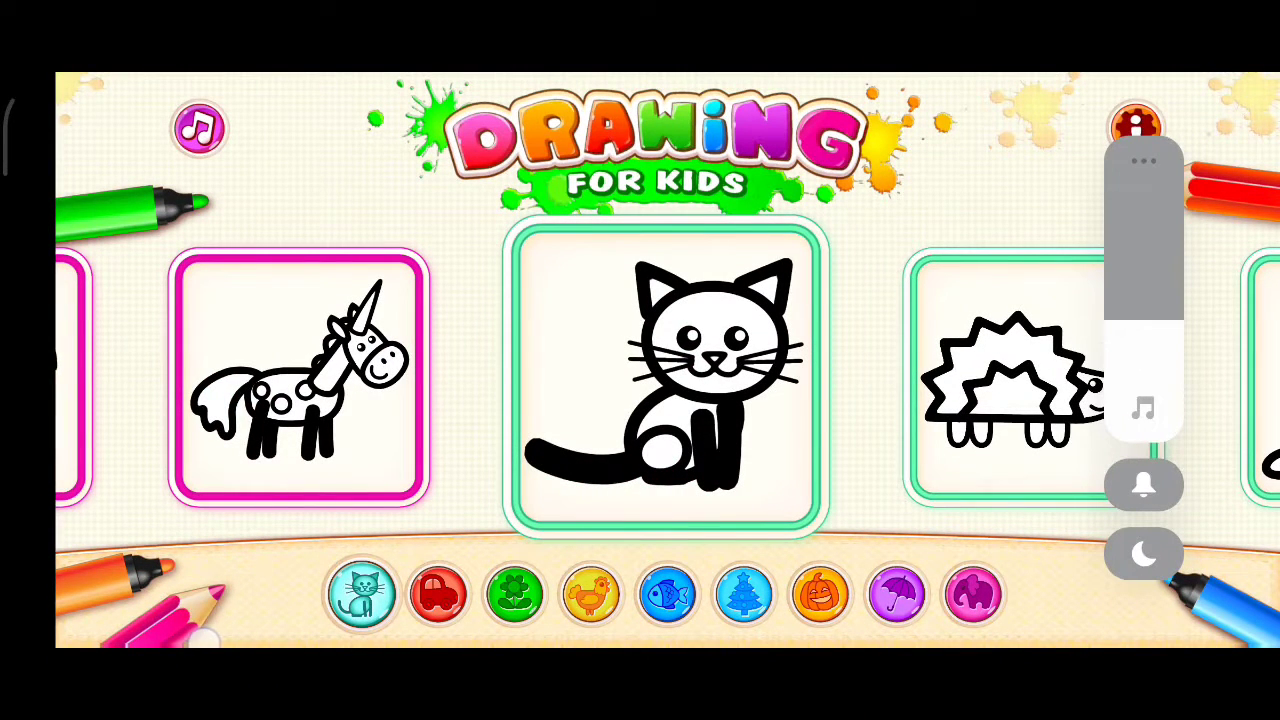
left_click_drag(480, 380, 840, 380)
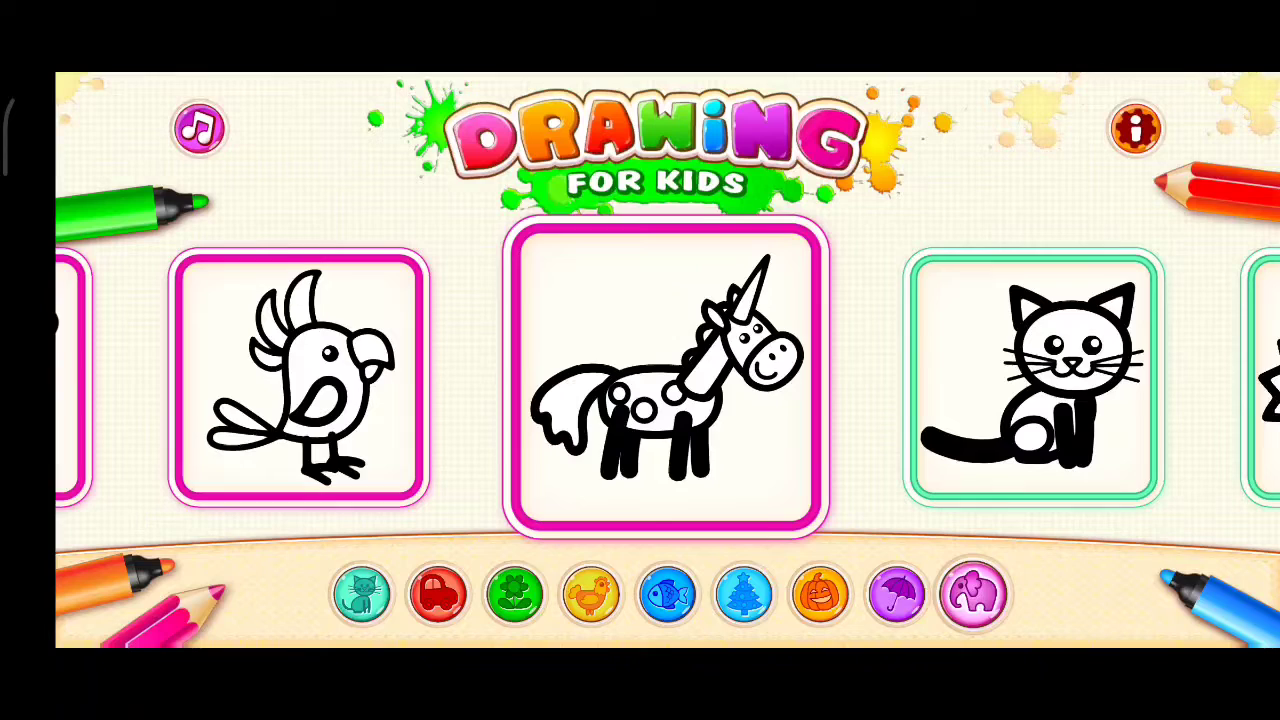
left_click_drag(716, 444, 611, 434)
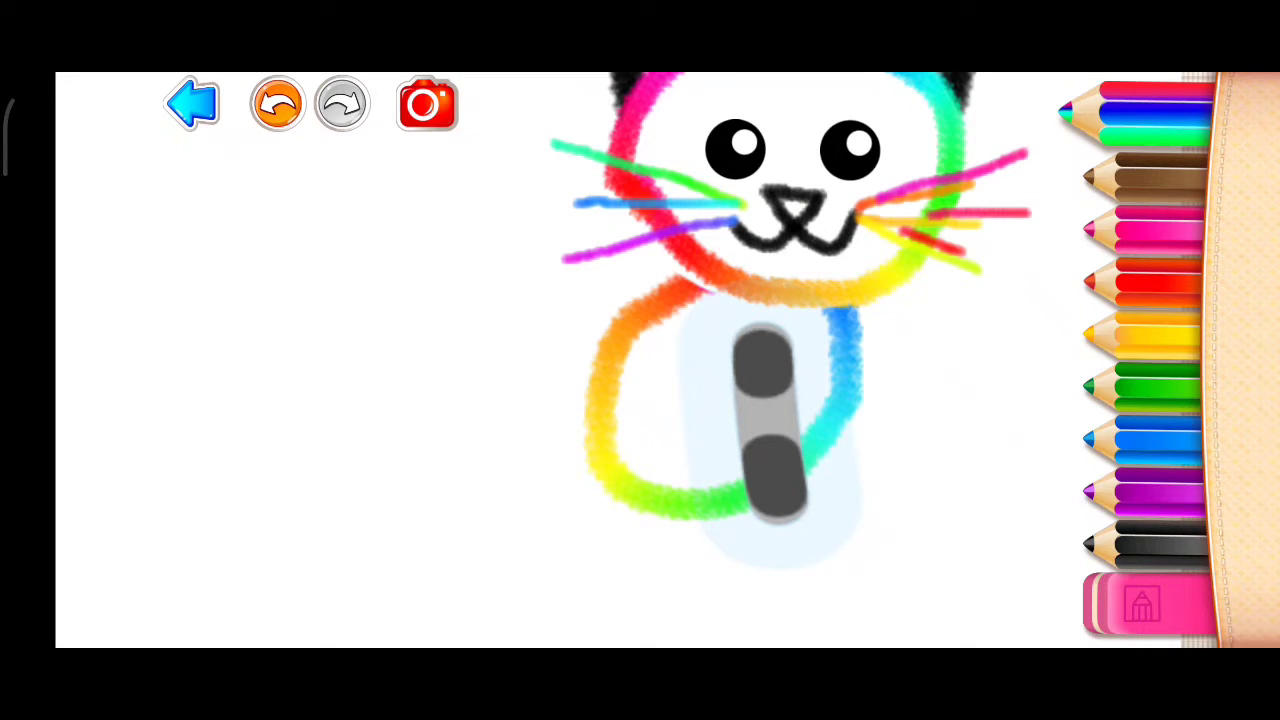
- Colour the kitten's front leg magenta and its curled paw rainbow, then colour the paw's base
left_click_drag(770, 341, 784, 517)
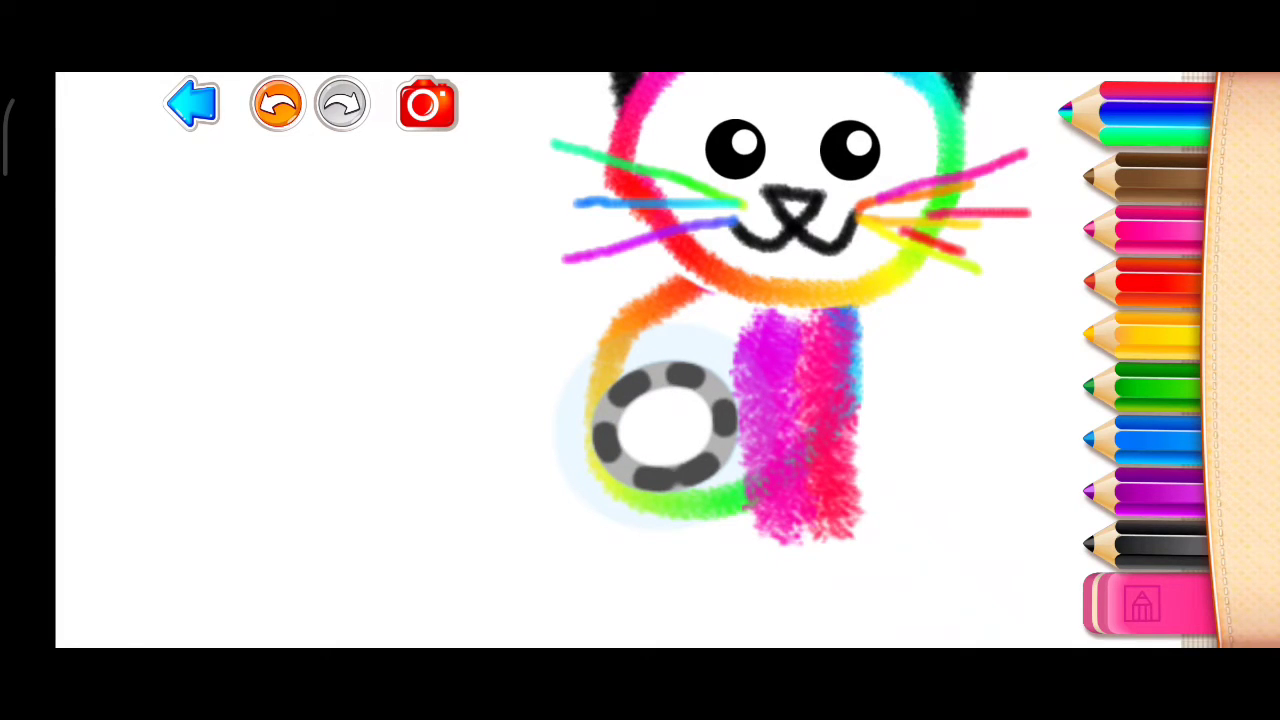
left_click_drag(668, 378, 702, 453)
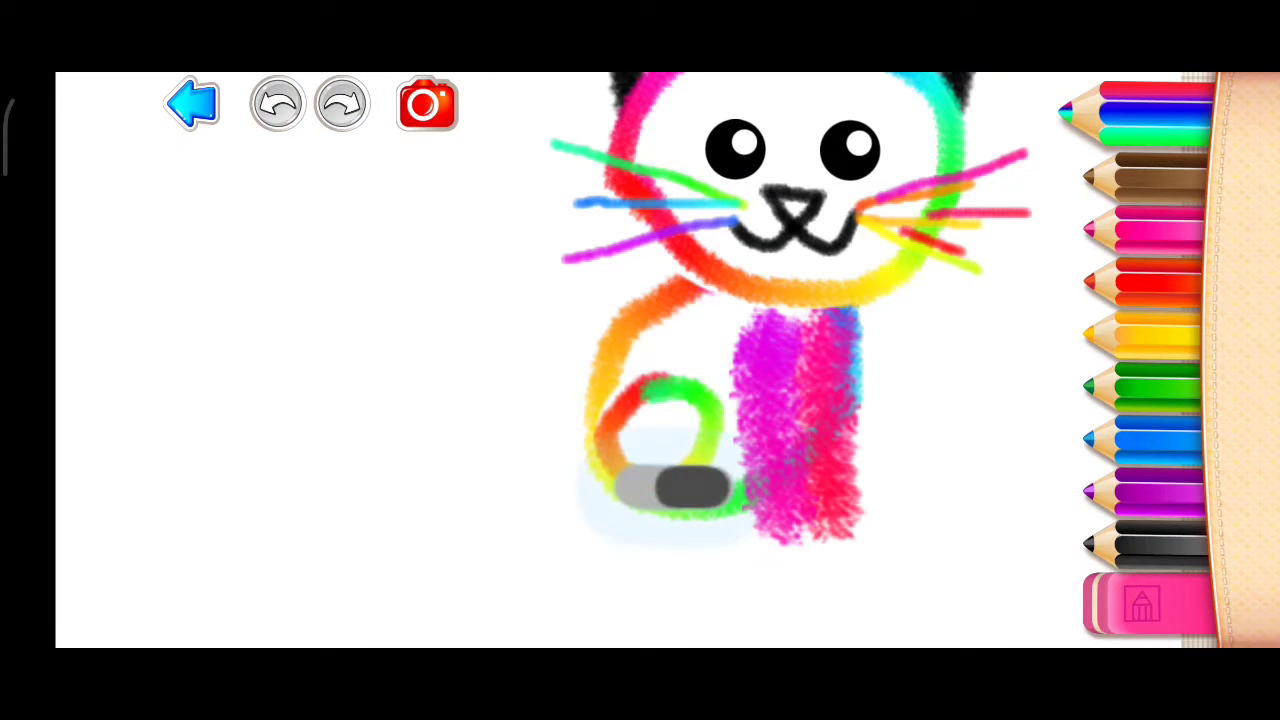
left_click_drag(637, 491, 729, 494)
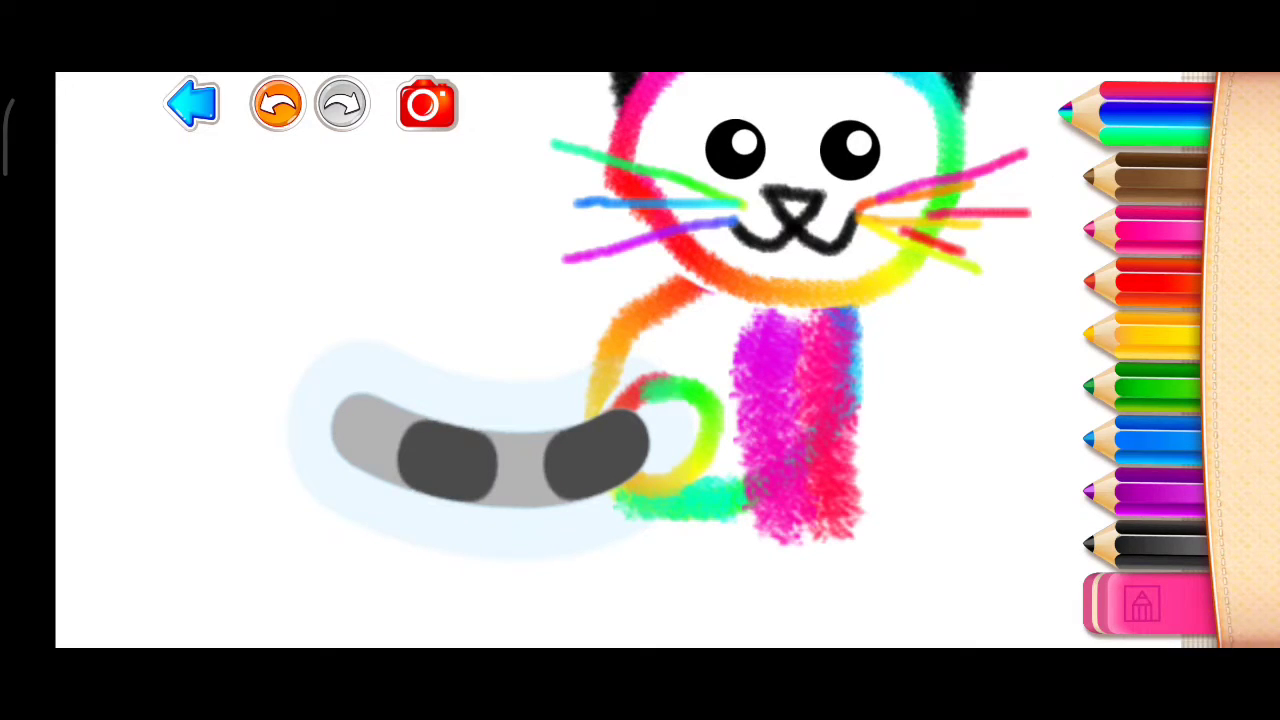
- Draw the kitten's long tail in blue along the tail guide
left_click_drag(635, 440, 312, 405)
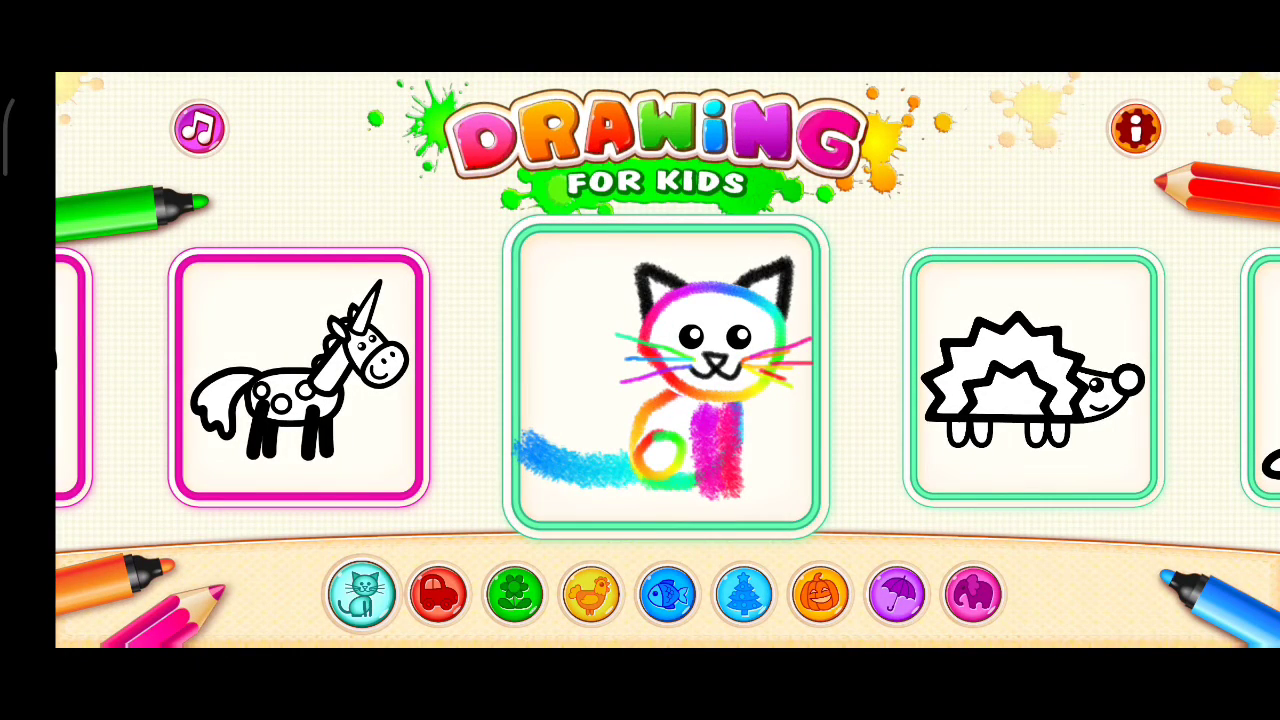
- Move the gallery past the hedgehog, frog and Drawing for girls cards to centre the dog
left_click_drag(800, 450, 586, 451)
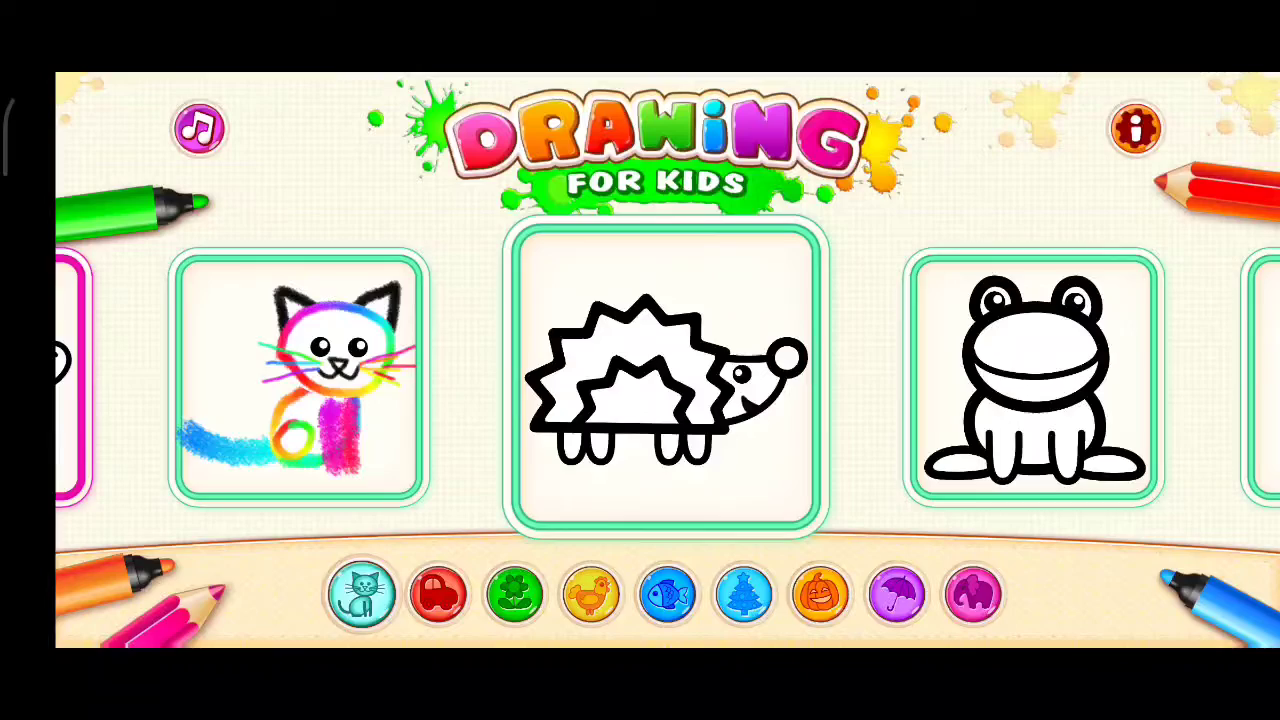
left_click_drag(736, 468, 520, 468)
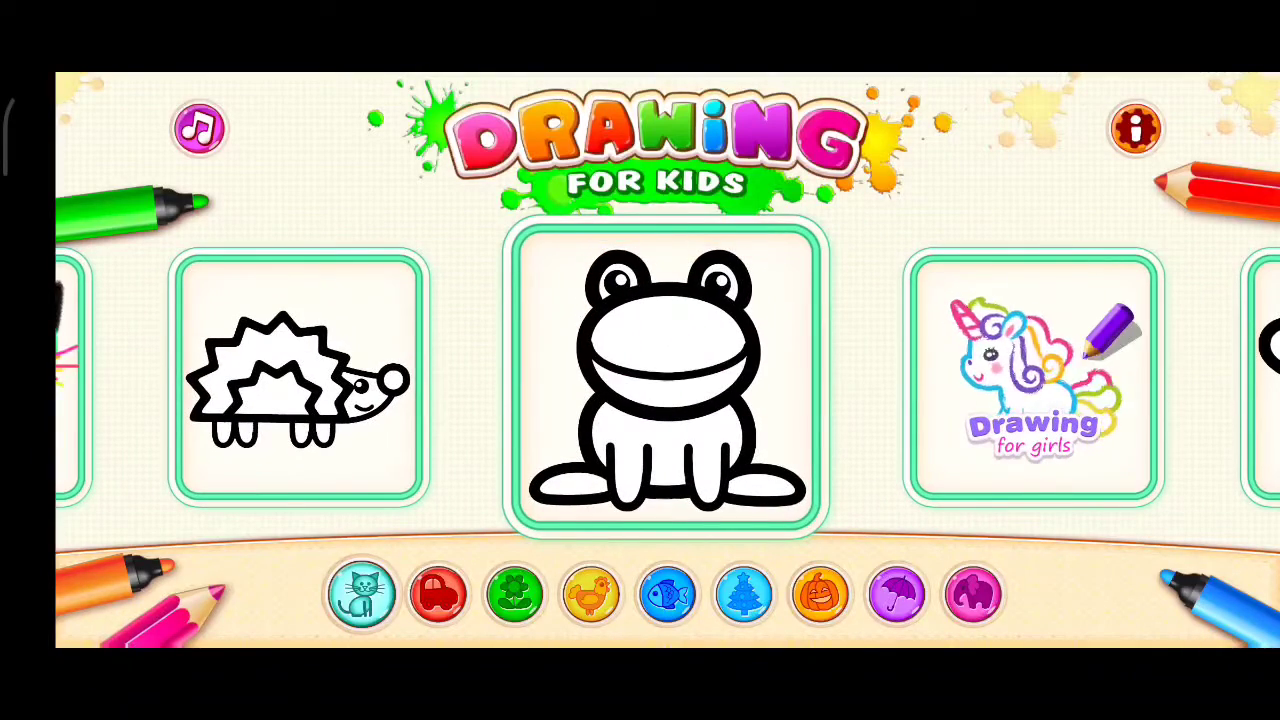
left_click_drag(736, 450, 520, 450)
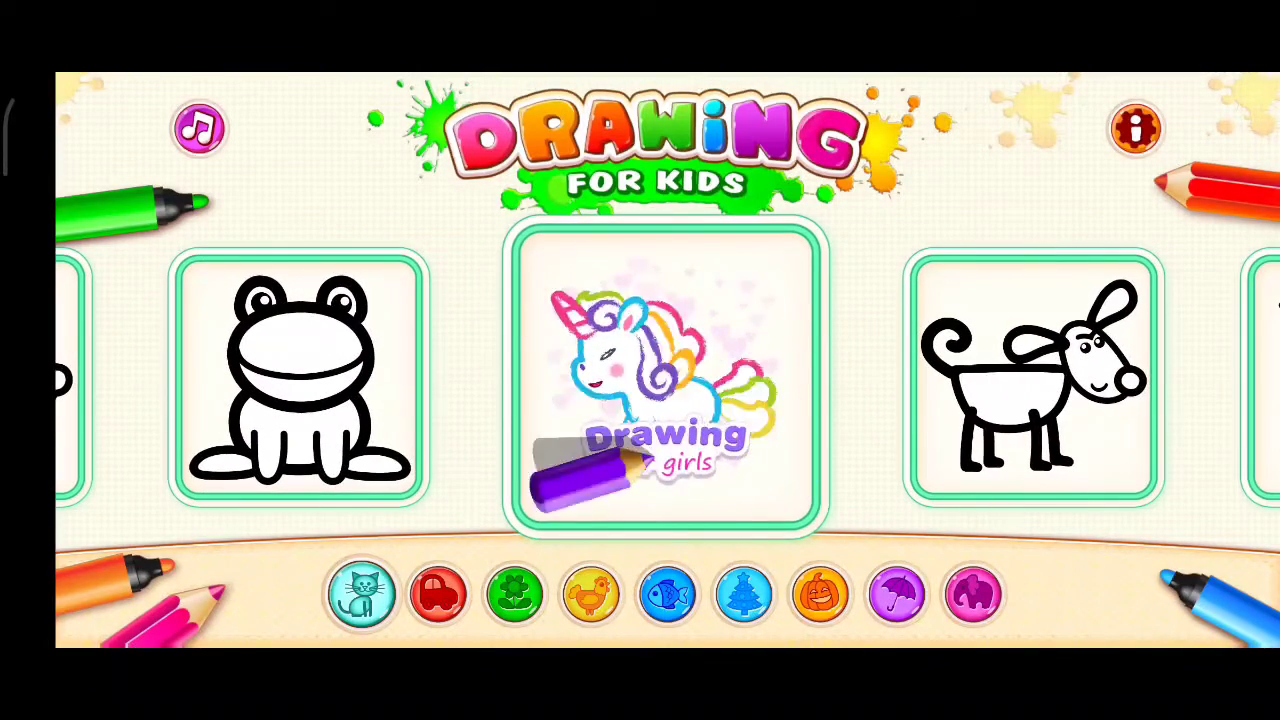
left_click_drag(1004, 490, 790, 490)
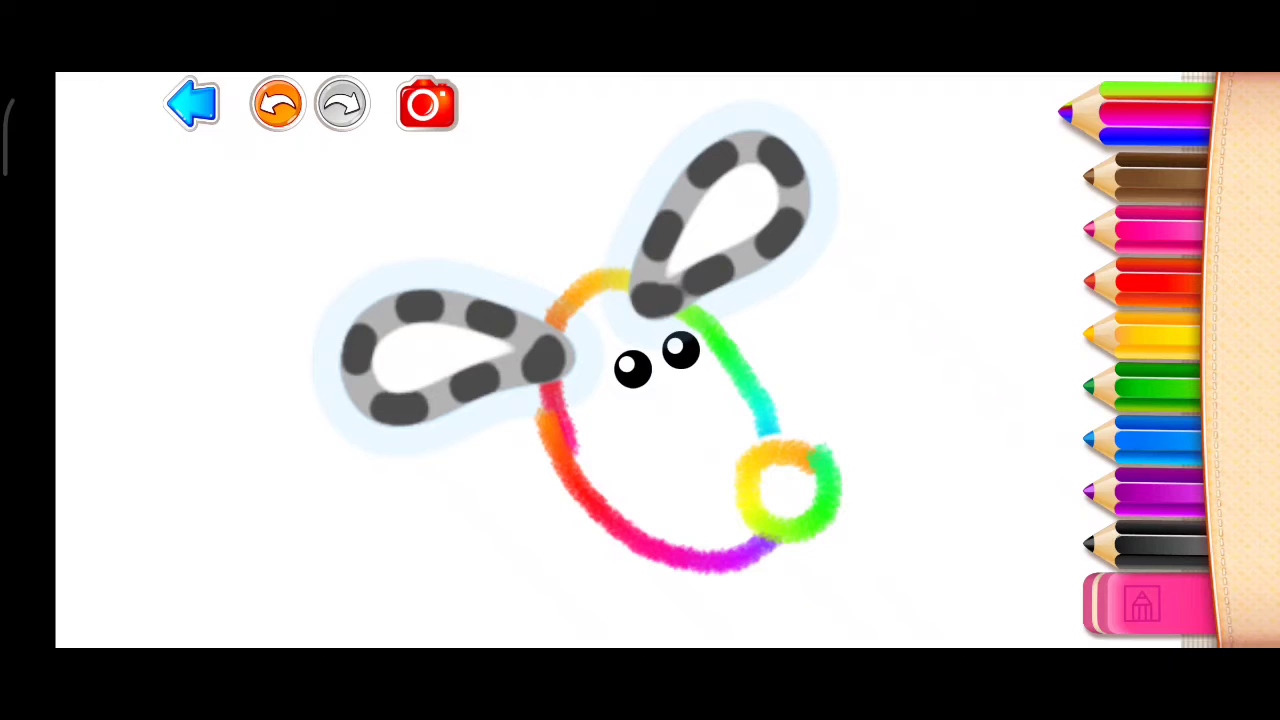
- Trace the puppy's upper and left ears in rainbow, then draw its smiling mouth and eyebrow
mouse_move(645, 295)
left_mouse_down()
mouse_move(663, 223)
mouse_move(749, 137)
mouse_move(800, 200)
mouse_move(716, 278)
mouse_move(656, 301)
left_mouse_up()
mouse_move(565, 360)
left_mouse_down()
mouse_move(460, 305)
mouse_move(370, 305)
mouse_move(350, 355)
mouse_move(399, 431)
mouse_move(568, 348)
left_mouse_up()
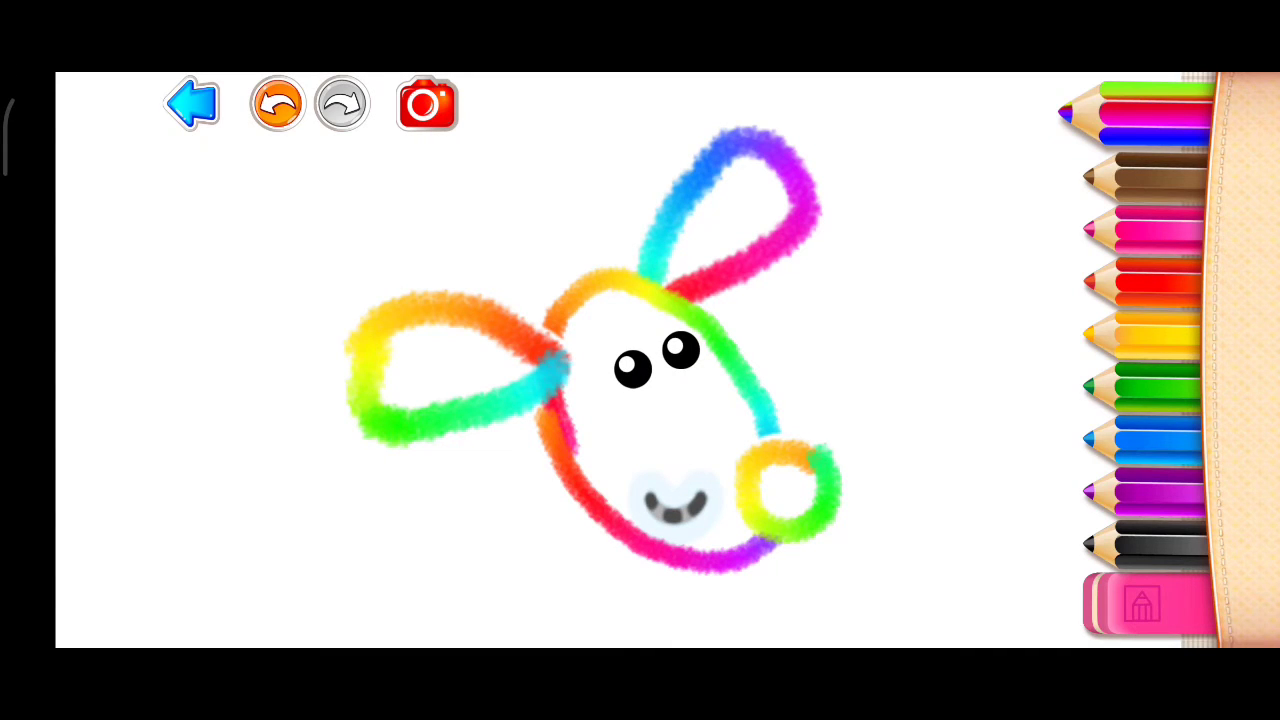
mouse_move(648, 495)
left_mouse_down()
mouse_move(685, 512)
mouse_move(708, 480)
left_mouse_up()
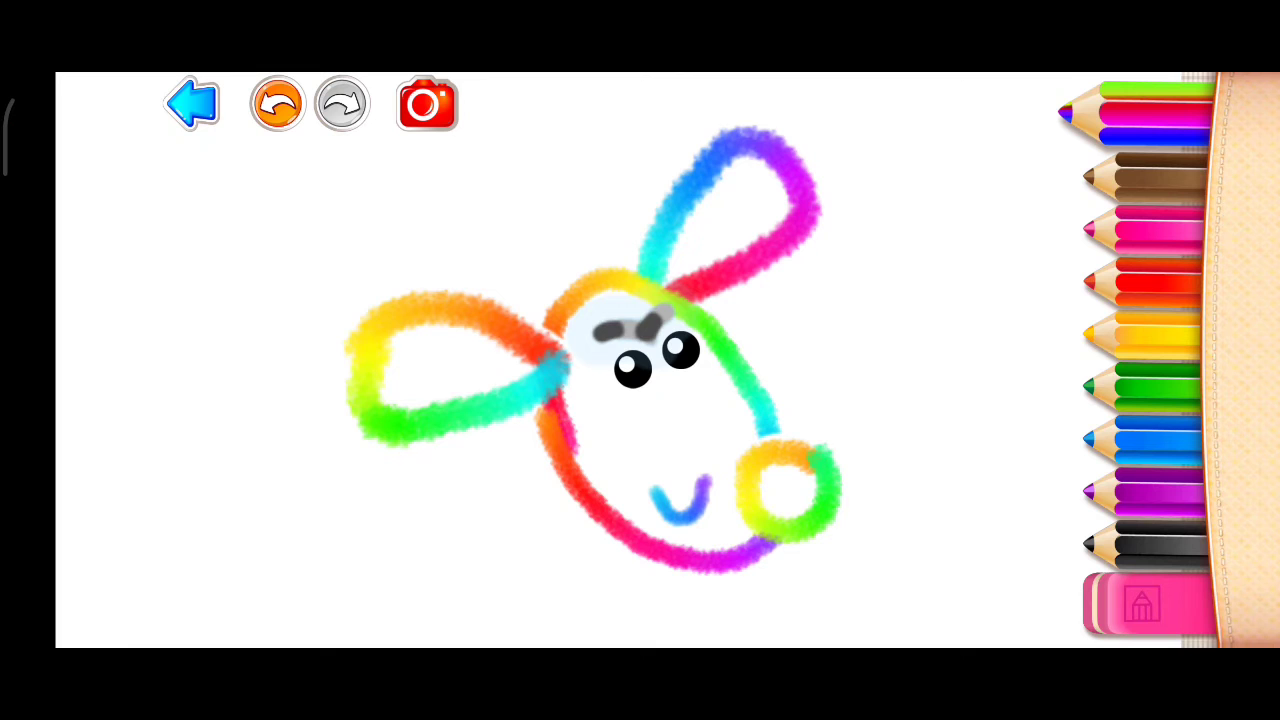
left_click_drag(582, 342, 664, 316)
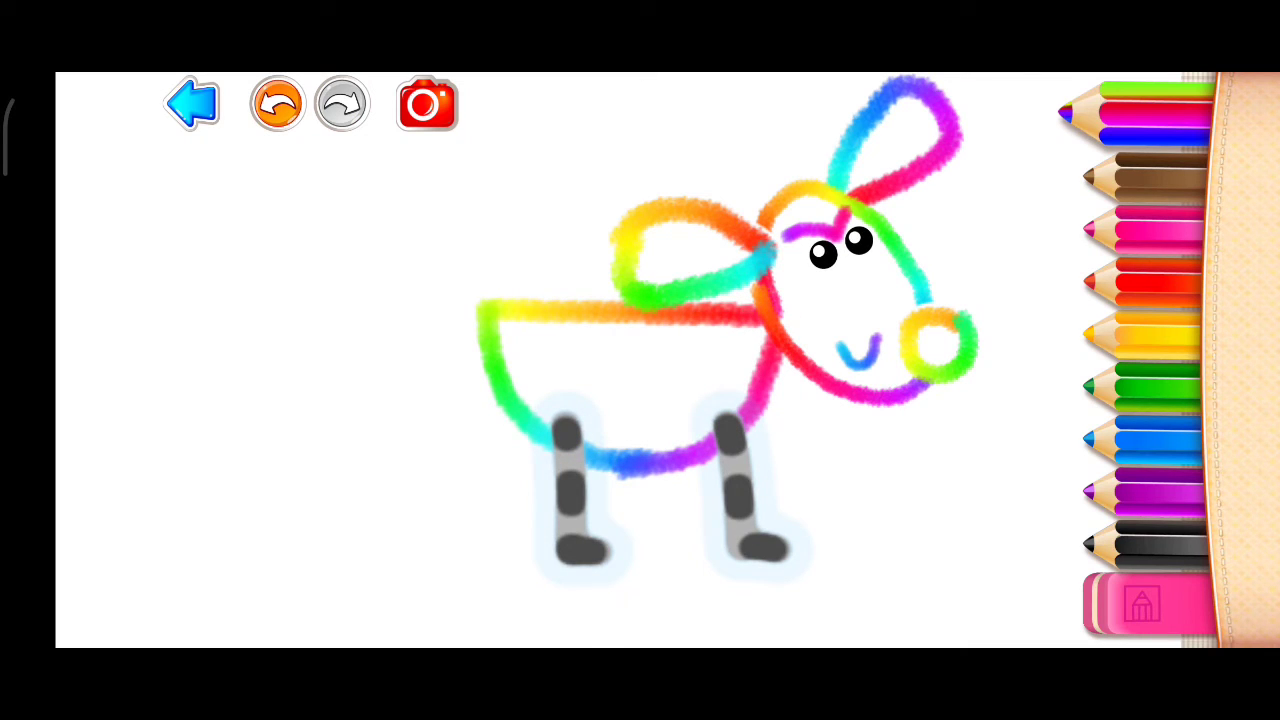
- Trace all four puppy legs, two left and two right, in rainbow crayon
left_click_drag(567, 414, 580, 548)
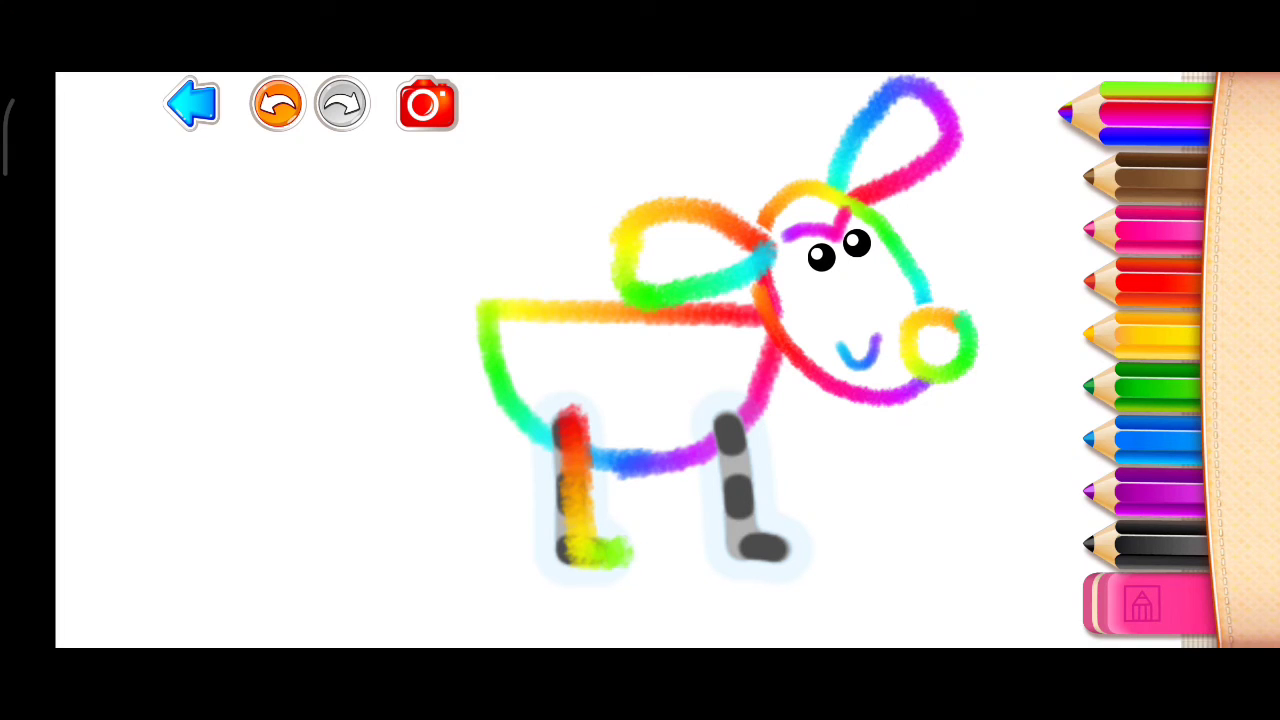
mouse_move(724, 428)
left_mouse_down()
mouse_move(746, 543)
mouse_move(775, 550)
left_mouse_up()
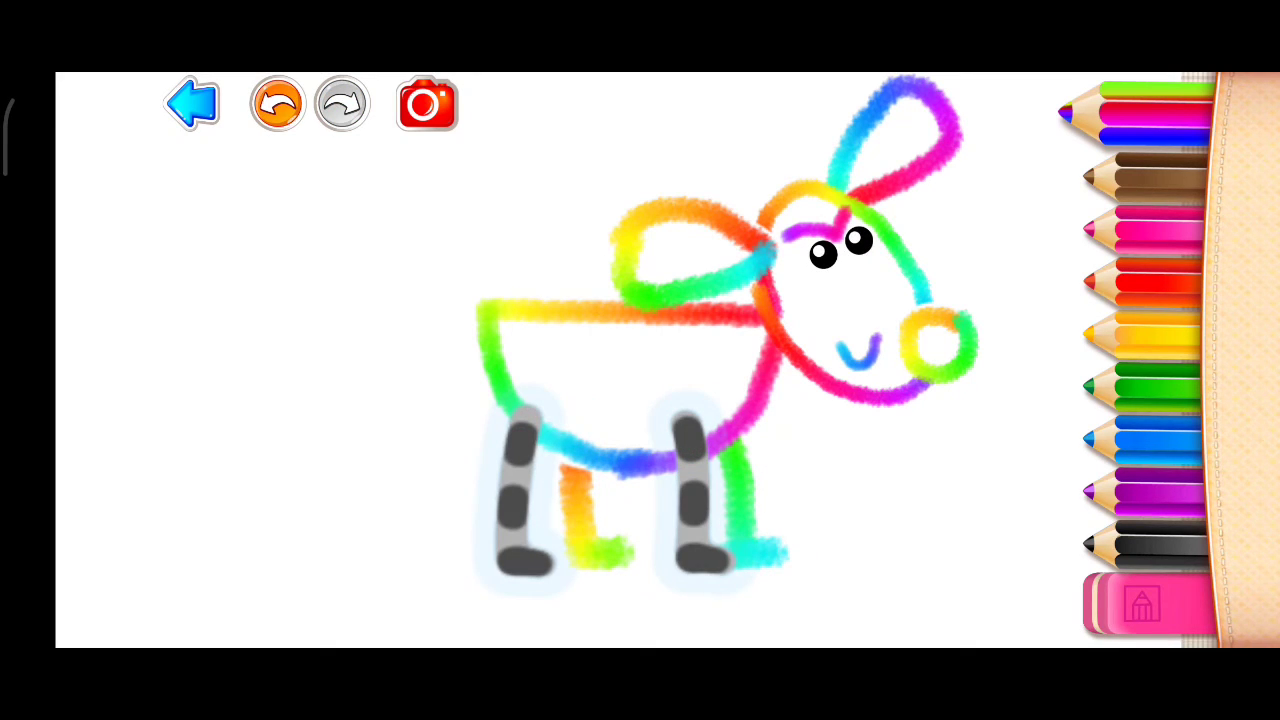
mouse_move(545, 400)
left_mouse_down()
mouse_move(523, 443)
mouse_move(517, 529)
mouse_move(529, 560)
mouse_move(555, 568)
left_mouse_up()
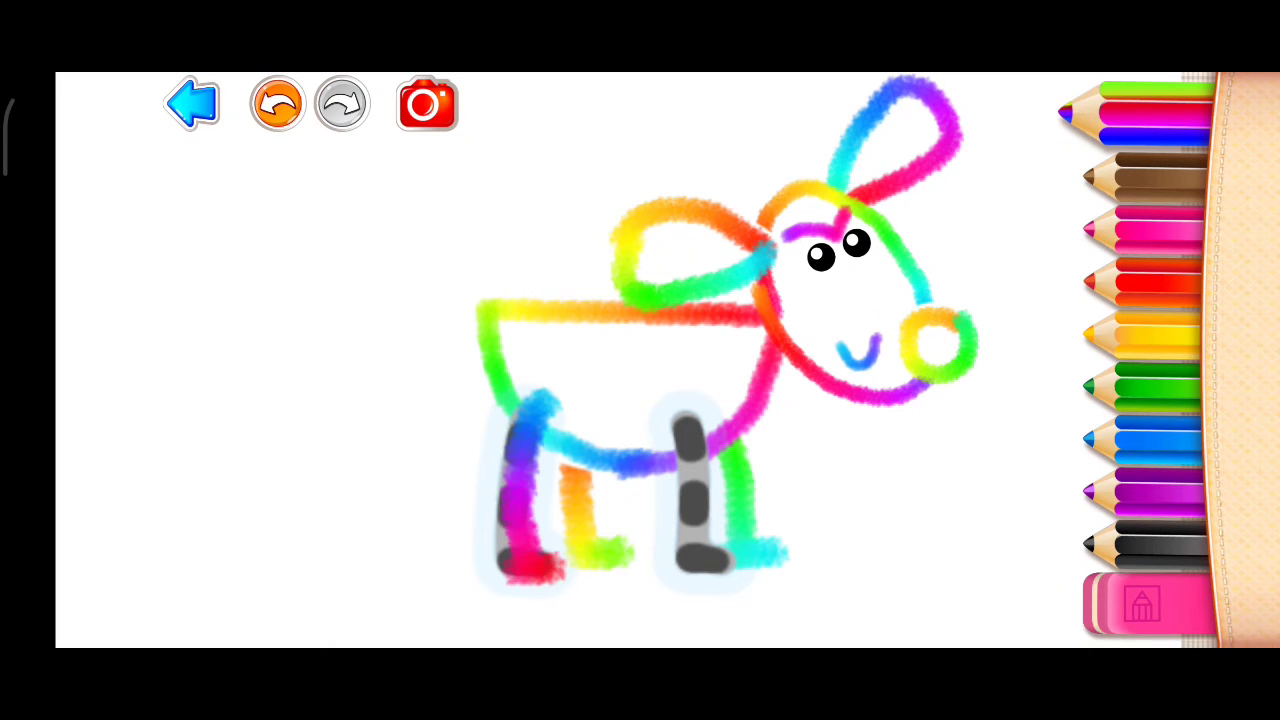
mouse_move(690, 456)
left_mouse_down()
mouse_move(697, 568)
mouse_move(735, 562)
left_mouse_up()
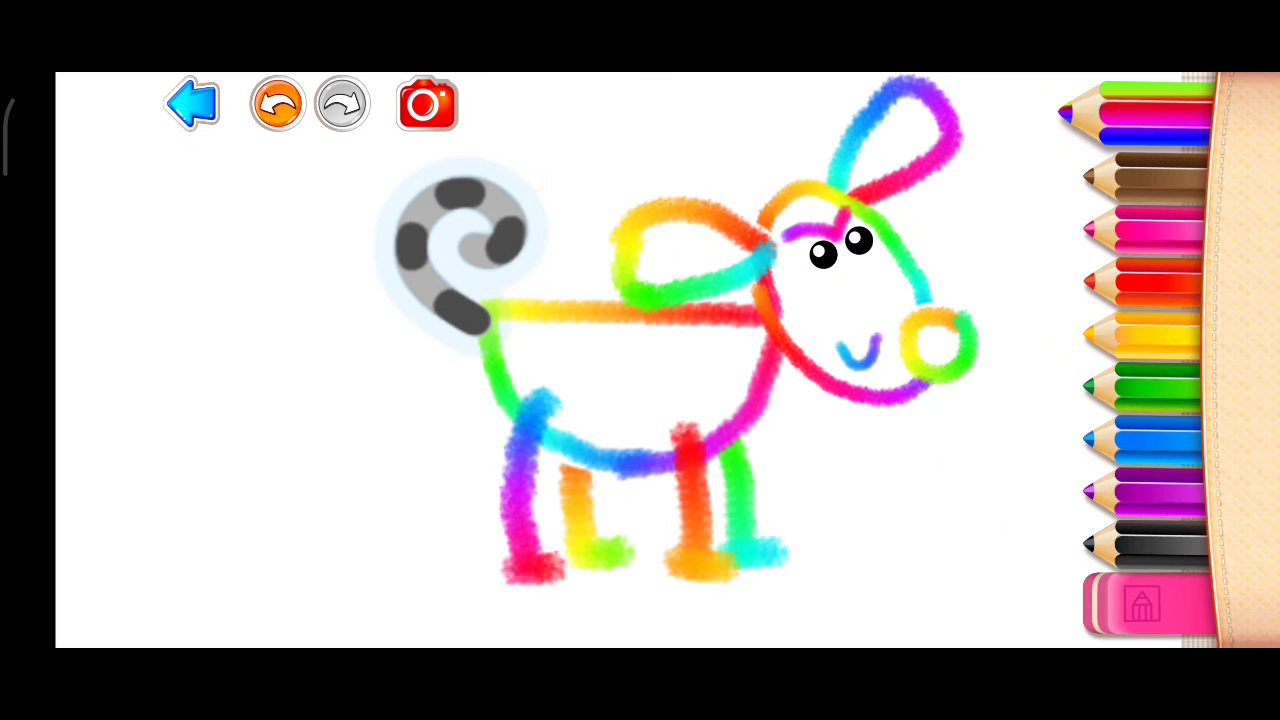
- Draw the puppy's curly tail along the spiral guide in rainbow crayon
mouse_move(506, 340)
left_mouse_down()
mouse_move(434, 286)
mouse_move(409, 247)
mouse_move(445, 182)
mouse_move(498, 198)
mouse_move(520, 238)
mouse_move(462, 264)
left_mouse_up()
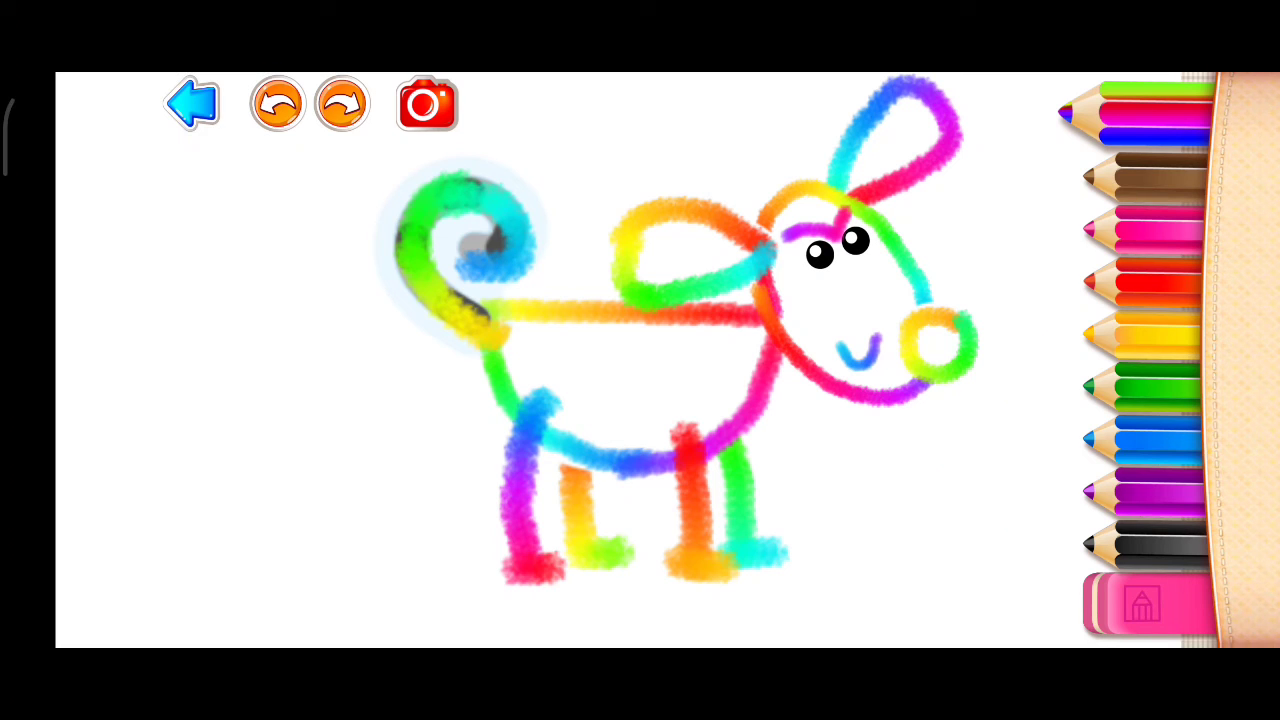